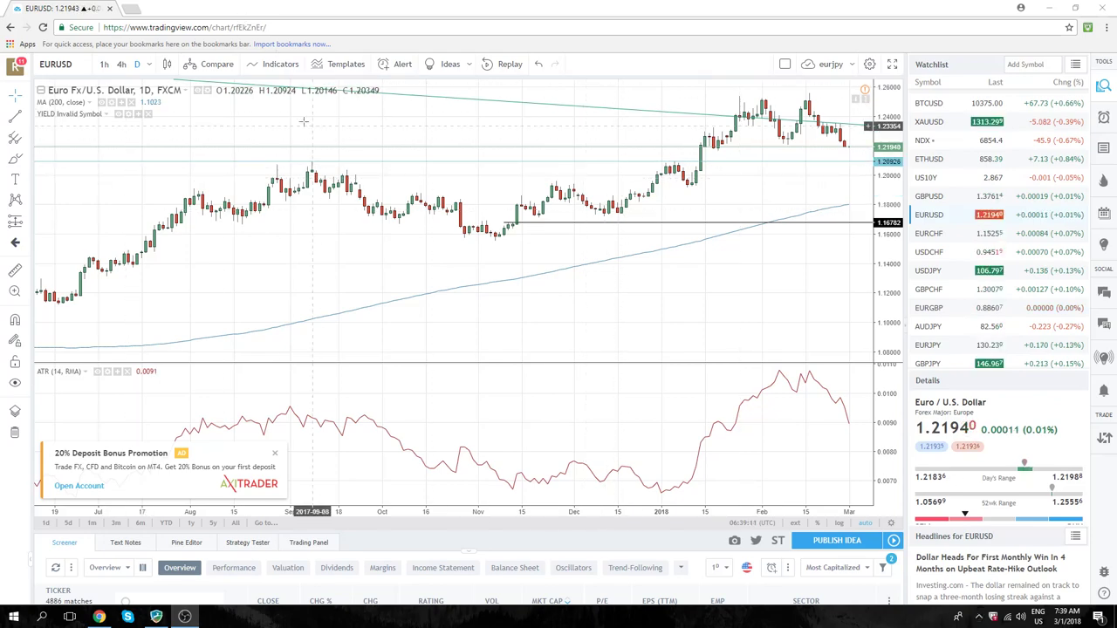
# Switch the EURUSD chart to the 1-hour interval.
pyautogui.click(104, 65)
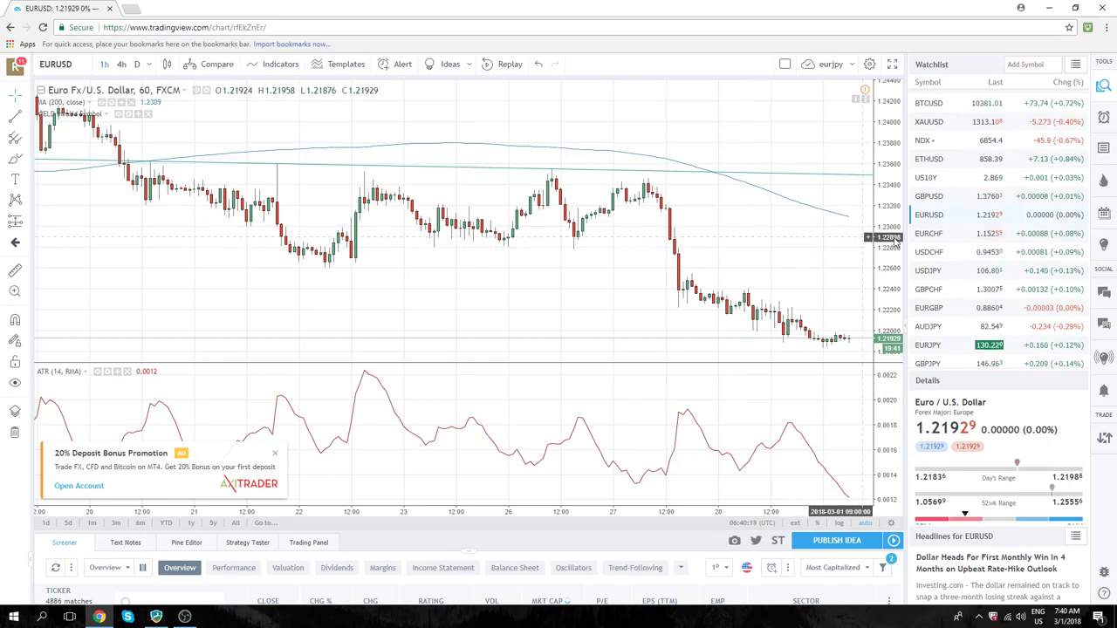
# Load GBPUSD on the daily interval and zoom in on the recent candles near the trendline.
pyautogui.click(929, 196)
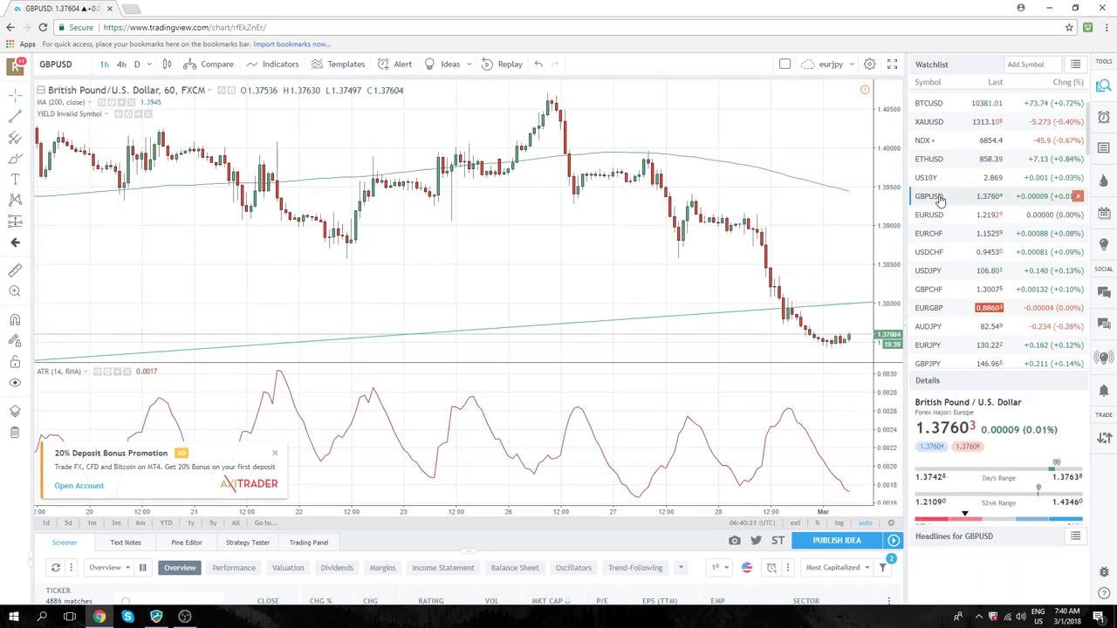
pyautogui.click(137, 64)
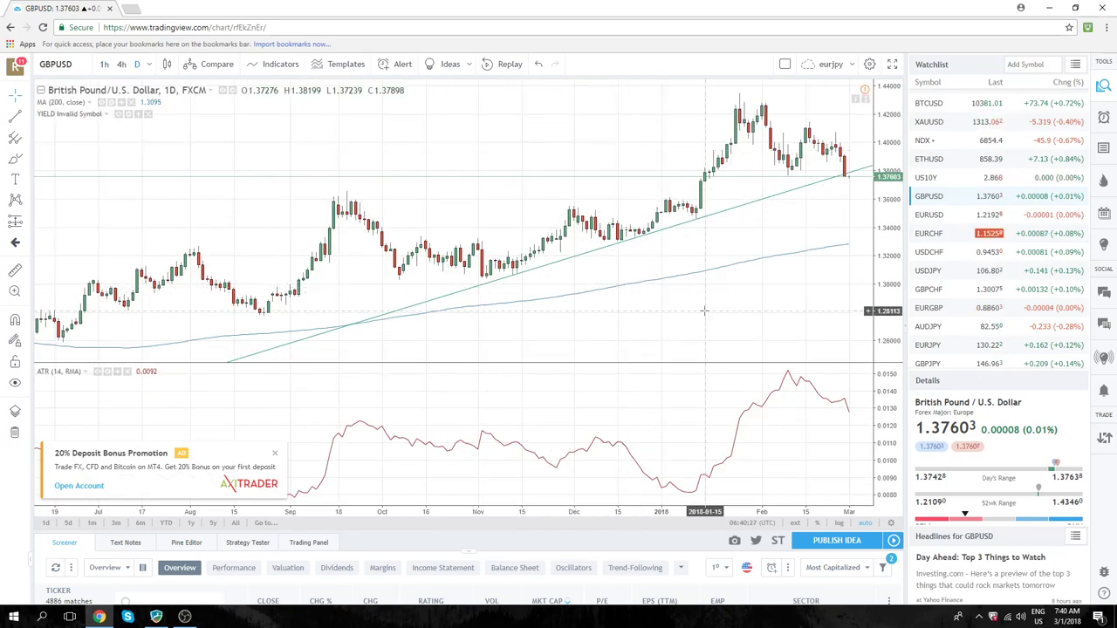
pyautogui.scroll(1, 742, 310)
pyautogui.scroll(1, 776, 312)
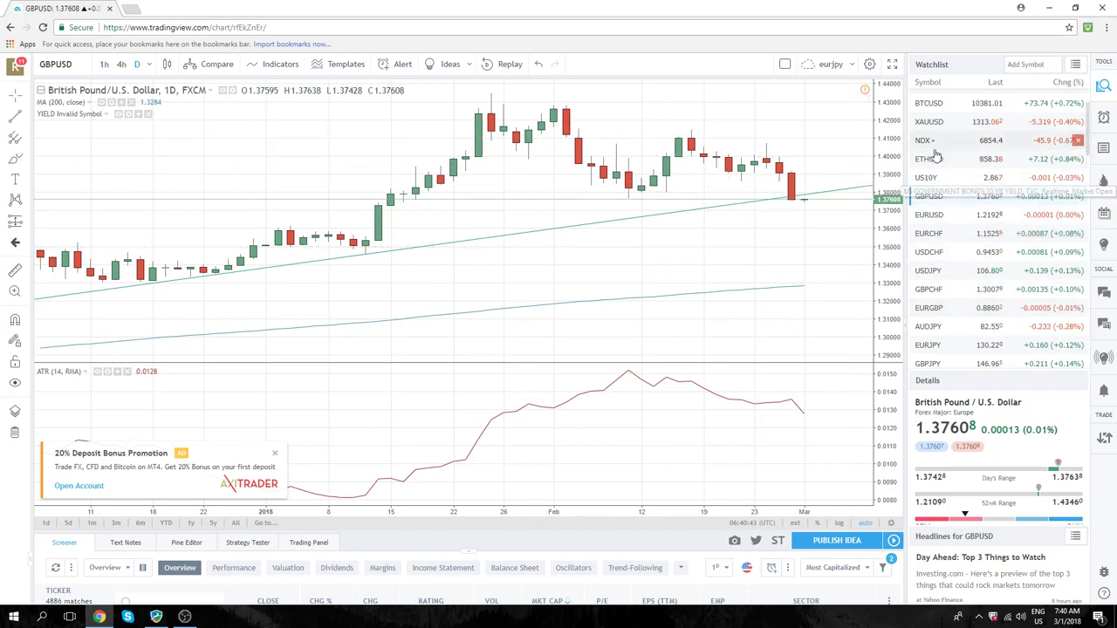
pyautogui.scroll(2, 935, 180)
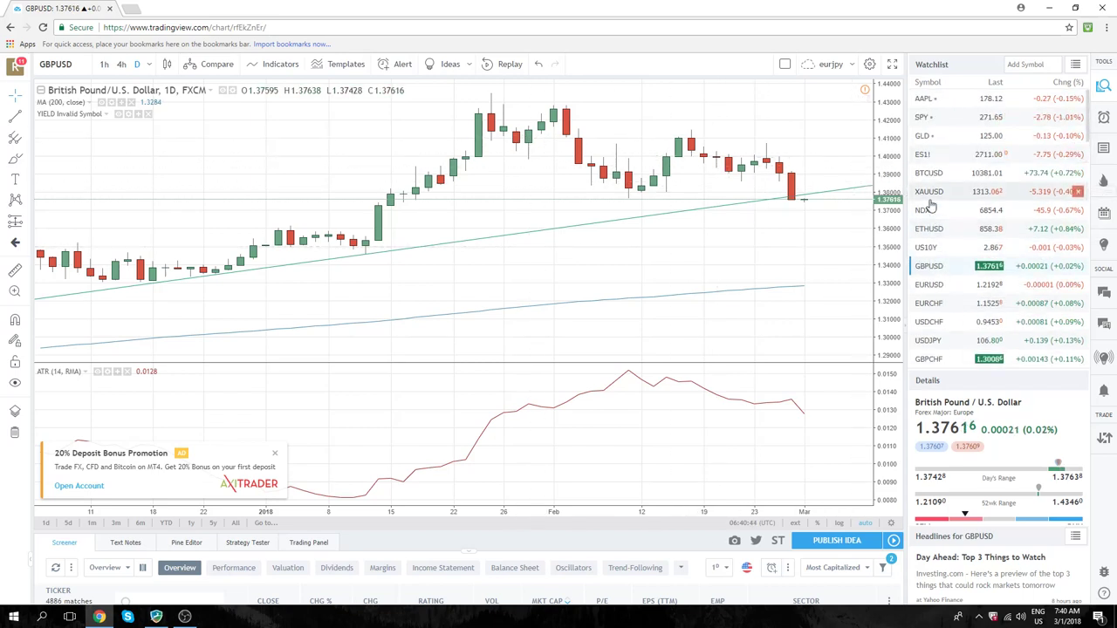
# Load the ES1! S&P 500 E-mini futures chart from the watchlist.
pyautogui.click(930, 156)
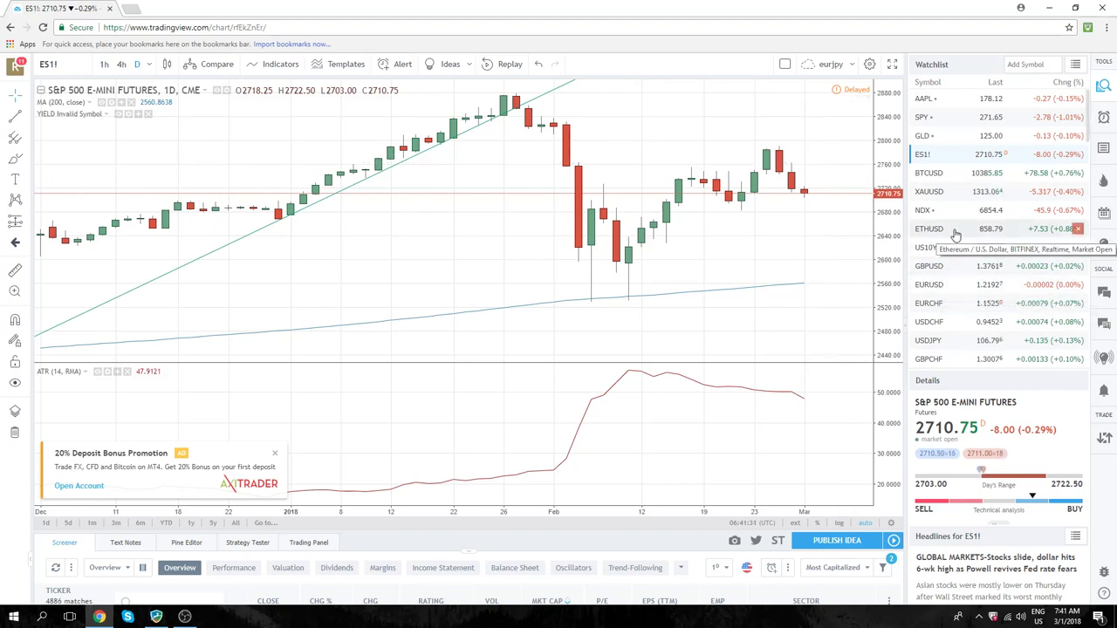
# Load USDJPY and zoom out to about nine months of daily candles.
pyautogui.click(930, 340)
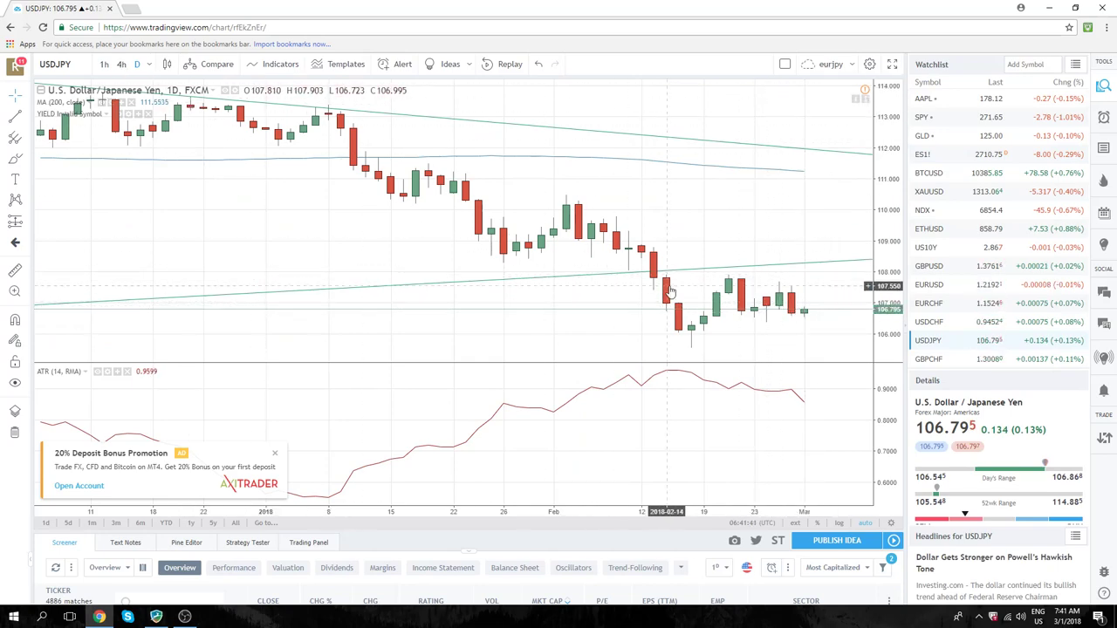
pyautogui.scroll(-5, 676, 259)
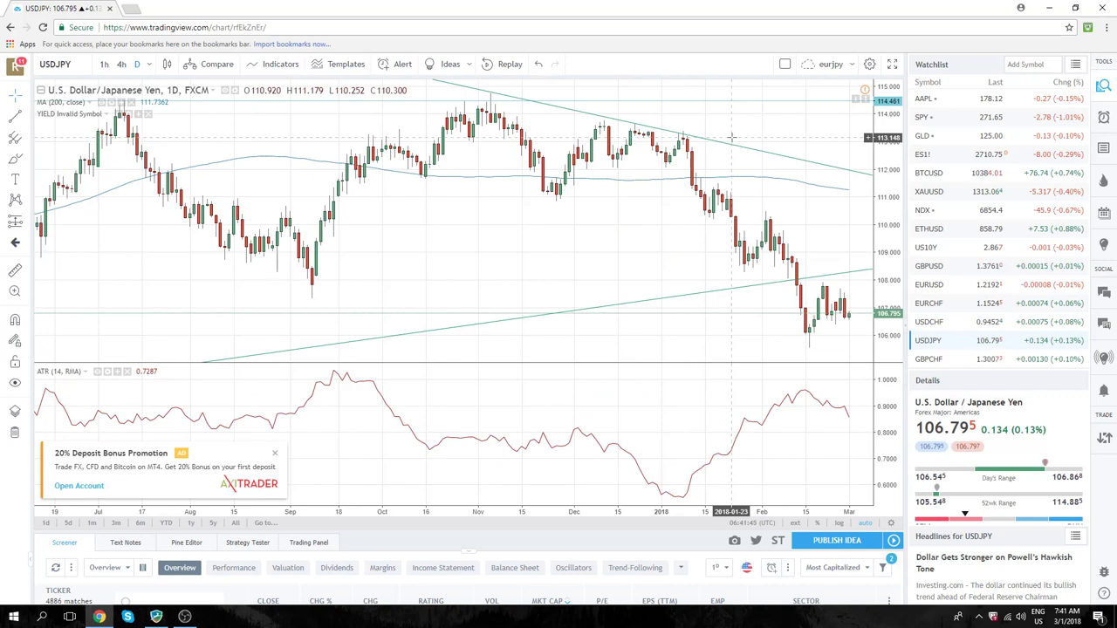
pyautogui.scroll(-1, 977, 209)
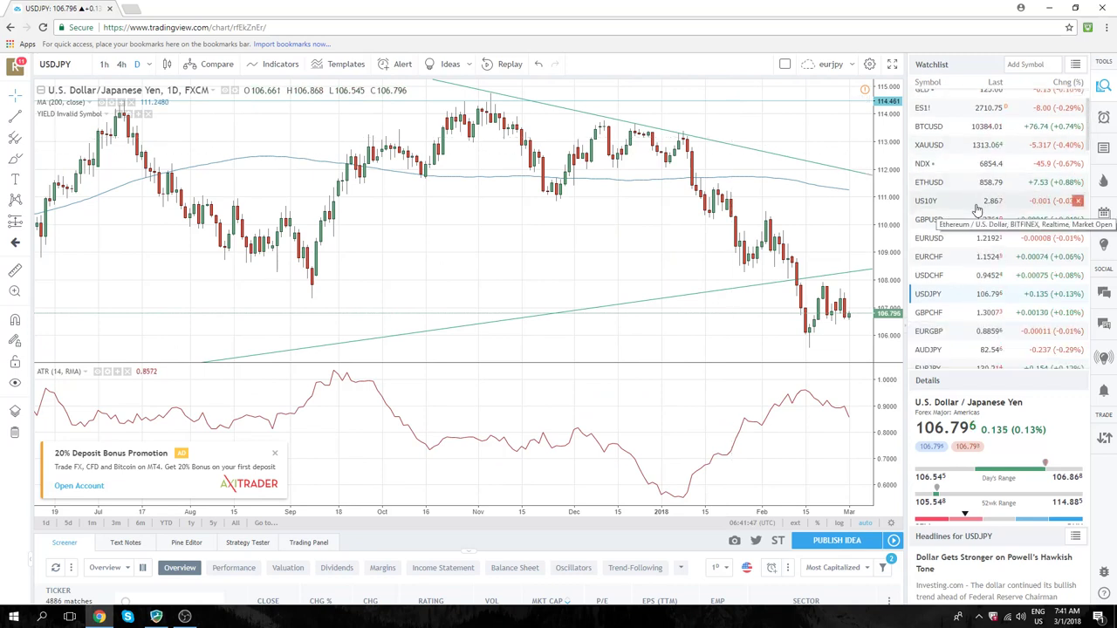
pyautogui.scroll(-1, 977, 209)
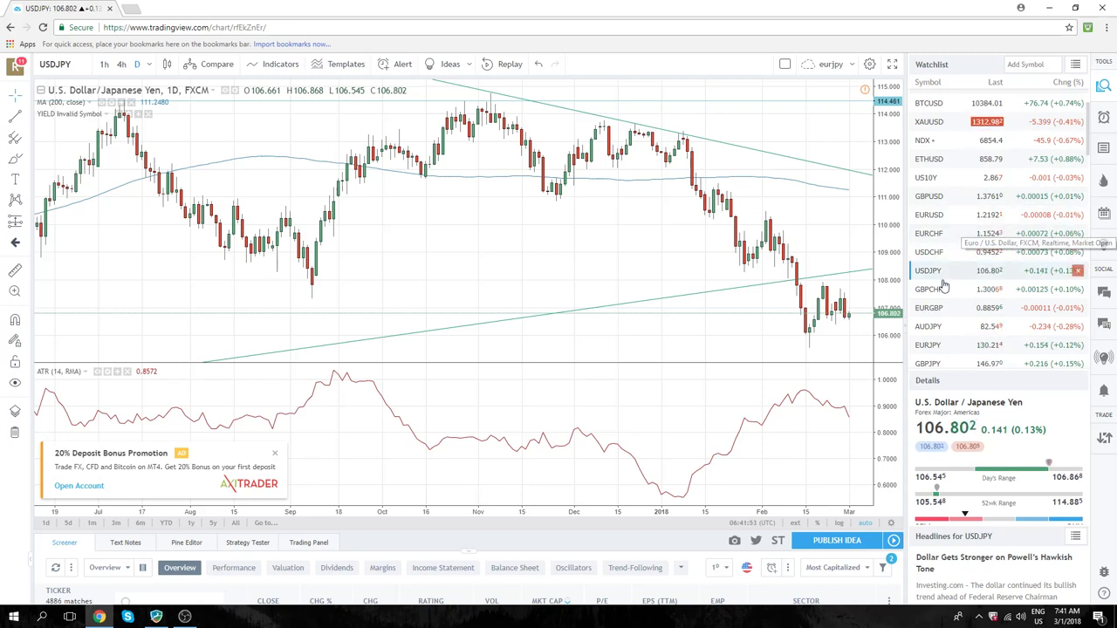
# Move through the watchlist past AUDJPY to load the AUDUSD daily chart.
pyautogui.click(926, 326)
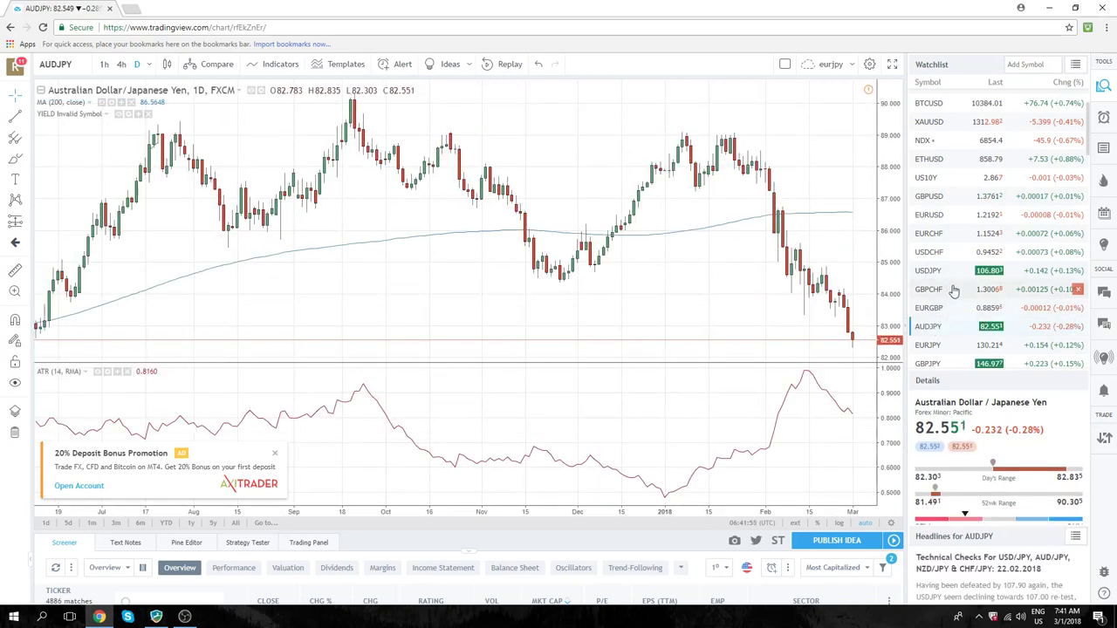
pyautogui.scroll(-1, 954, 290)
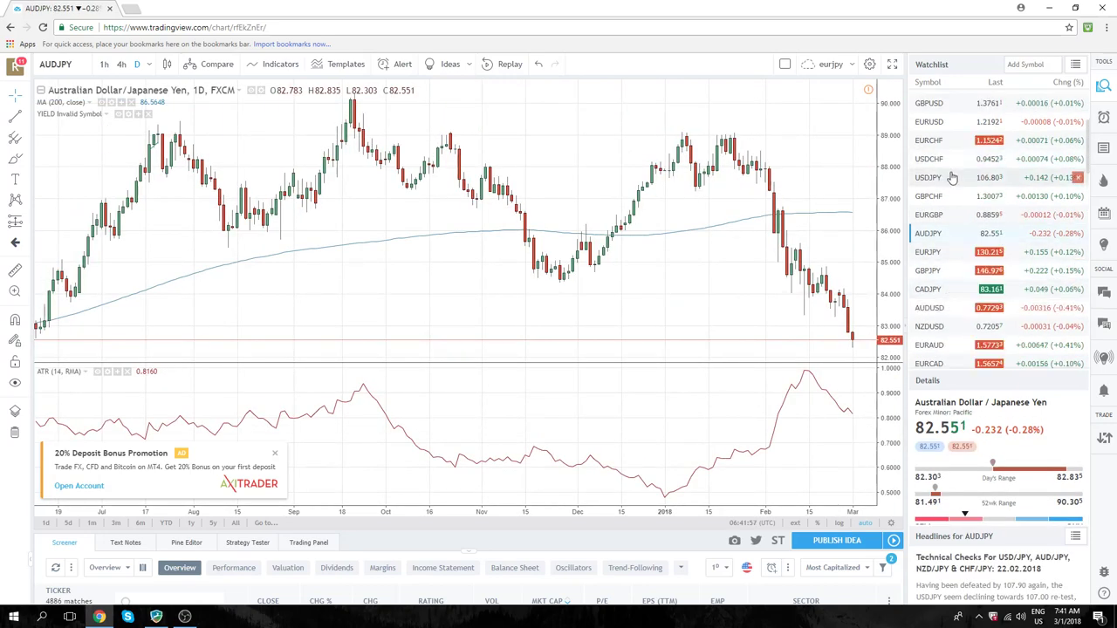
pyautogui.click(930, 308)
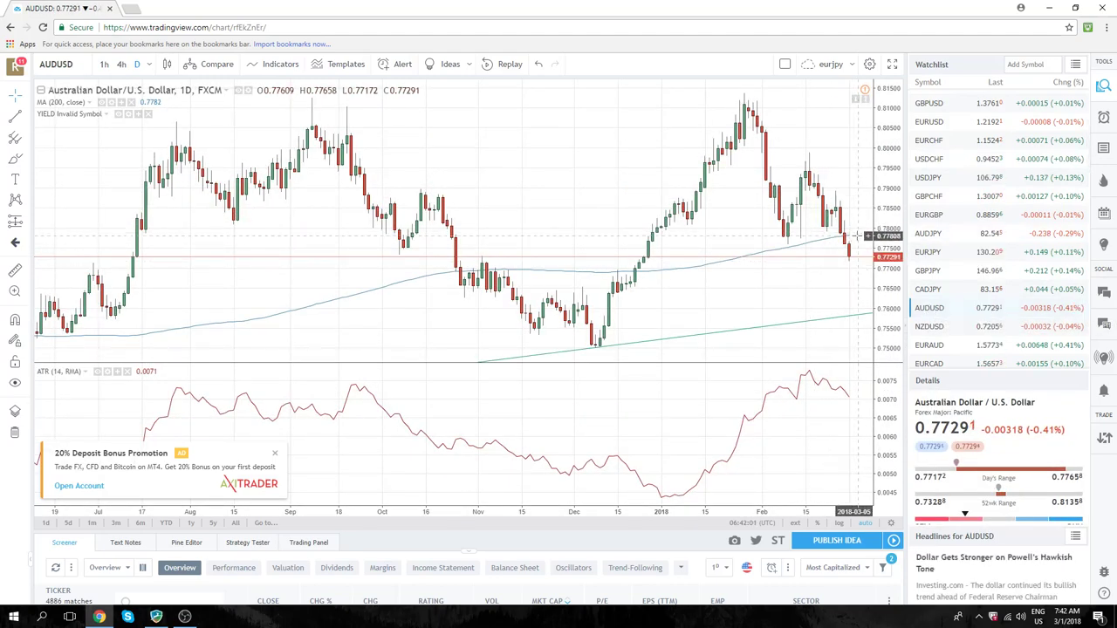